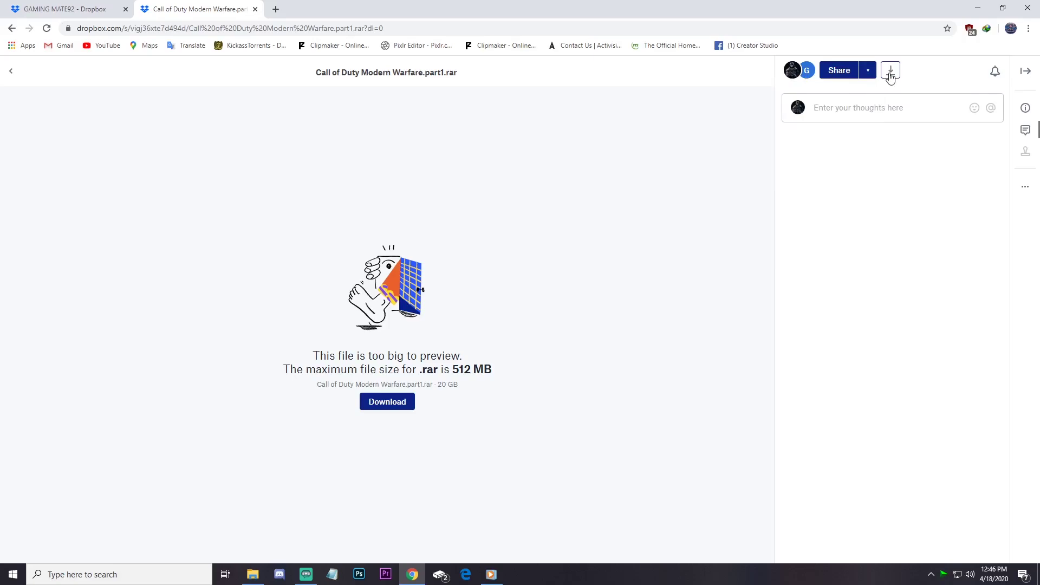
Start downloading Call of Duty Modern Warfare.part1.rar from Dropbox through the download manager and cancel the transfer.
{"action": "left_click", "coordinate": [891, 70]}
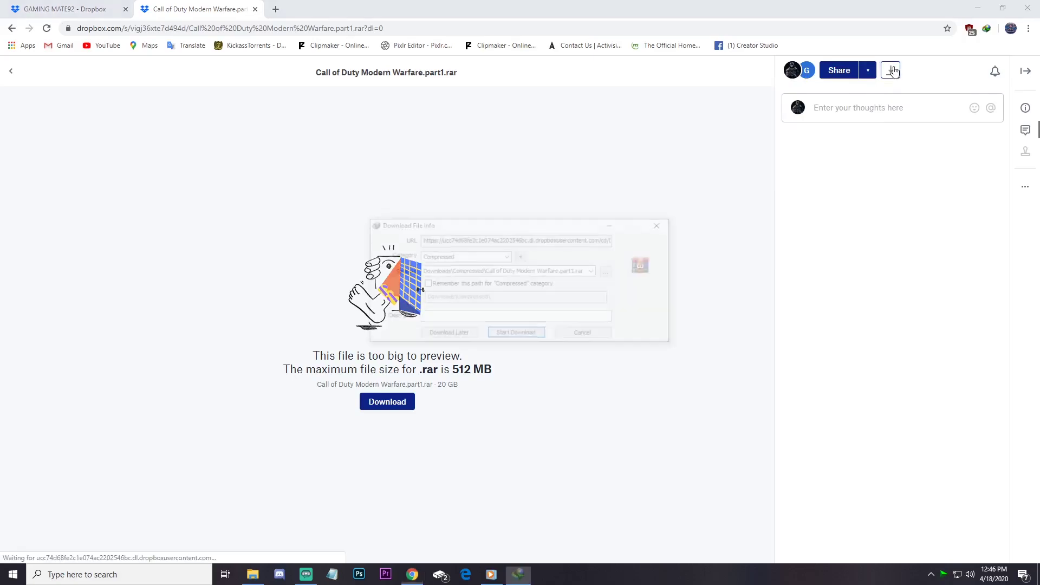
{"action": "left_click", "coordinate": [529, 331]}
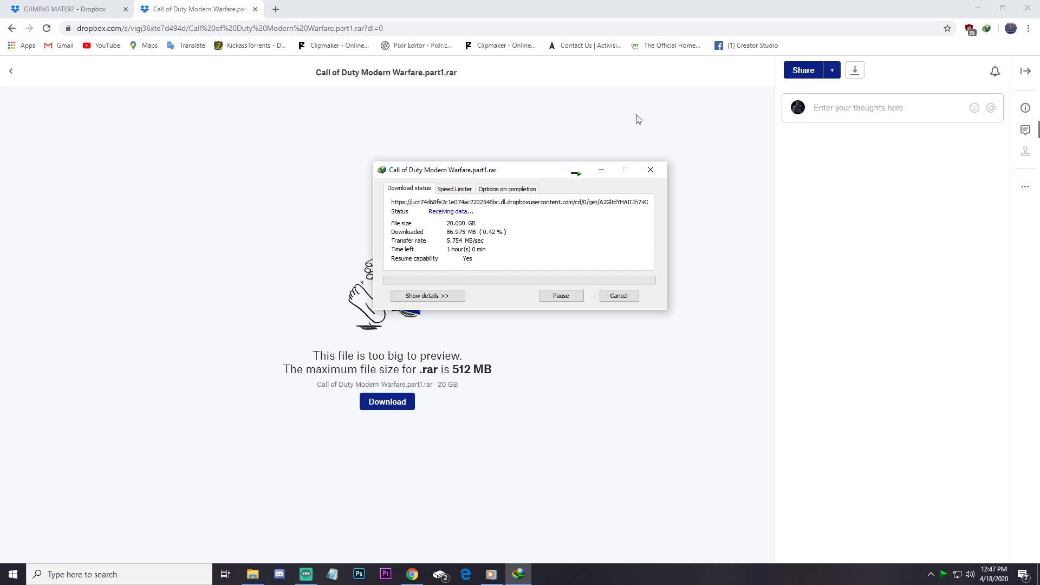
{"action": "left_click", "coordinate": [569, 301]}
{"action": "left_click", "coordinate": [617, 297]}
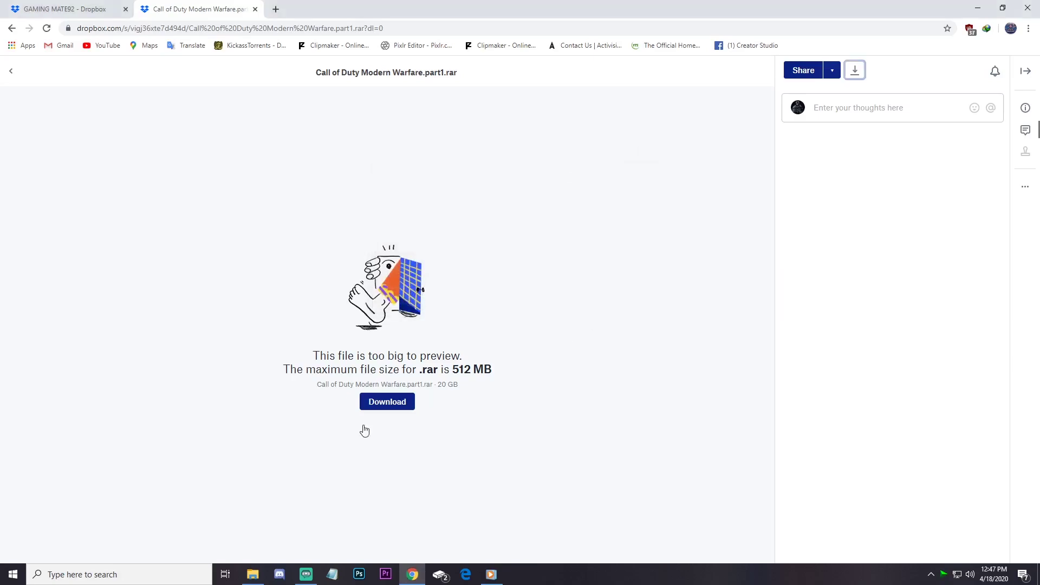
Switch to File Explorer and extract Call of Duty Modern Warfare.part1 in COD MW ZIP to its own Call of Duty Modern Warfare folder.
{"action": "left_click", "coordinate": [252, 574]}
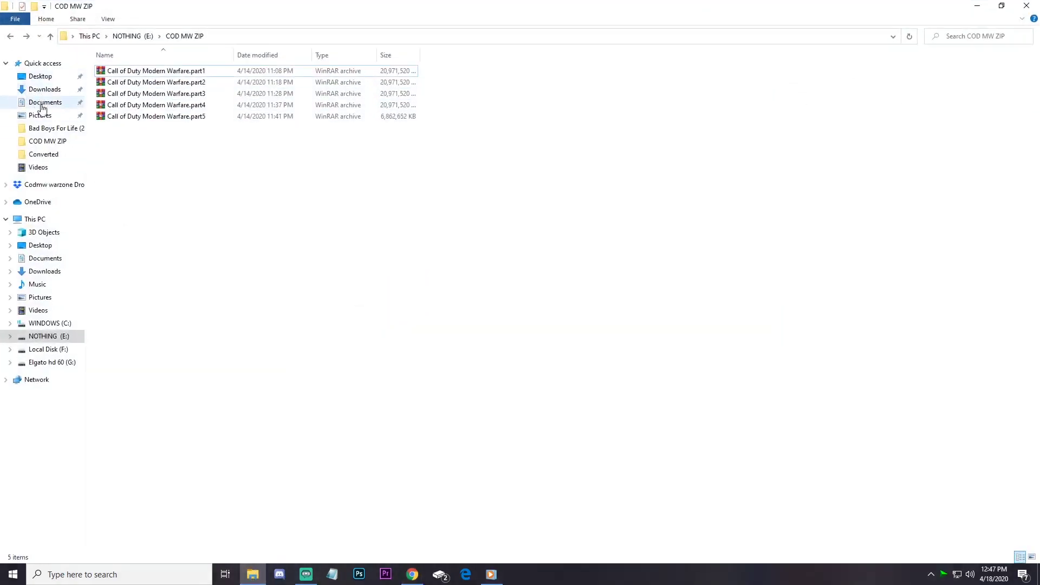
{"action": "right_click", "coordinate": [404, 245]}
{"action": "left_click", "coordinate": [291, 278]}
{"action": "right_click", "coordinate": [233, 236]}
{"action": "left_click", "coordinate": [259, 278]}
{"action": "key", "text": "ctrl+a"}
{"action": "left_click", "coordinate": [238, 173]}
{"action": "left_click", "coordinate": [134, 72]}
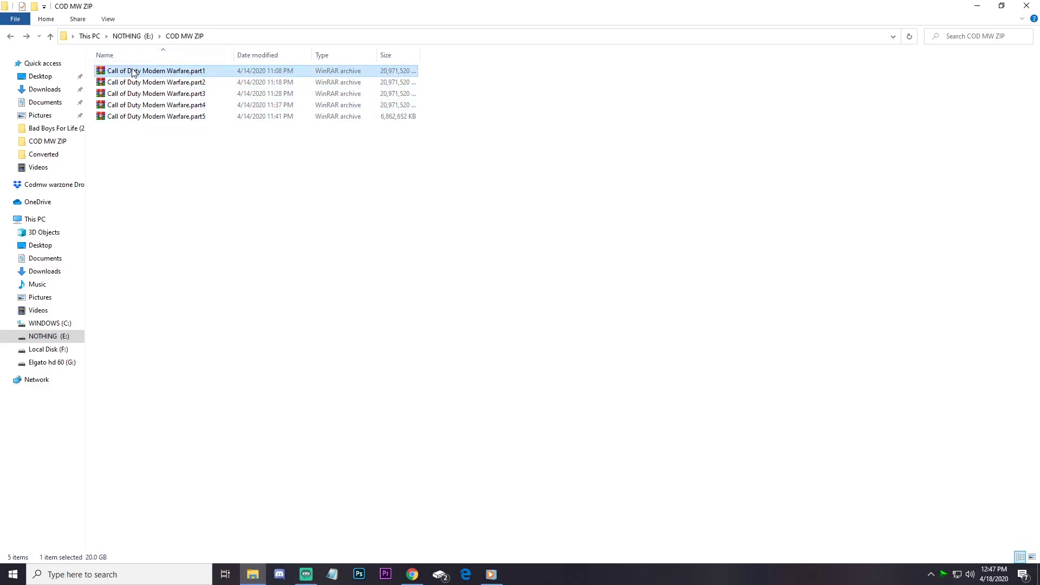
{"action": "right_click", "coordinate": [134, 72]}
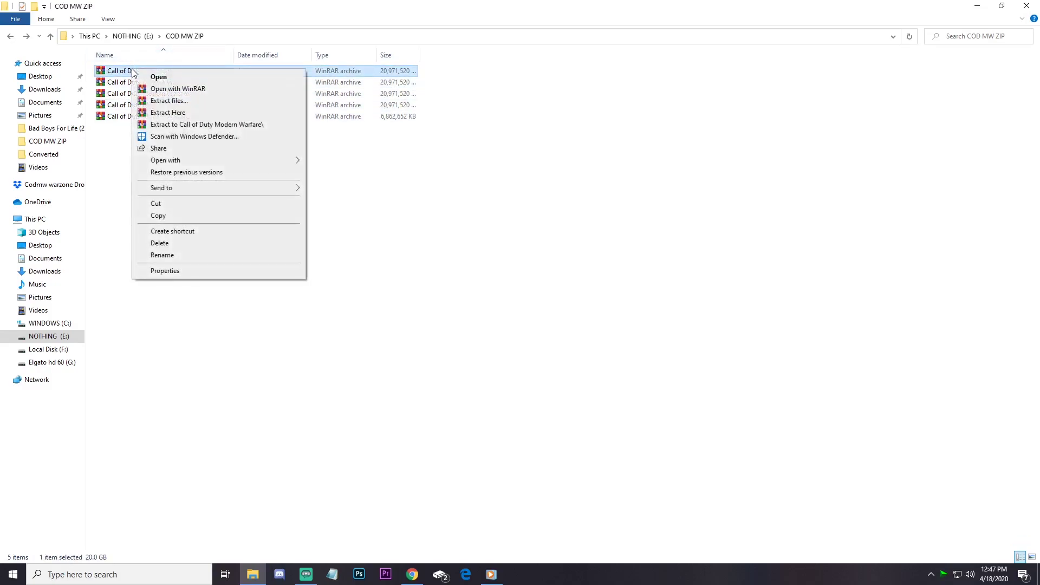
{"action": "left_click", "coordinate": [169, 125]}
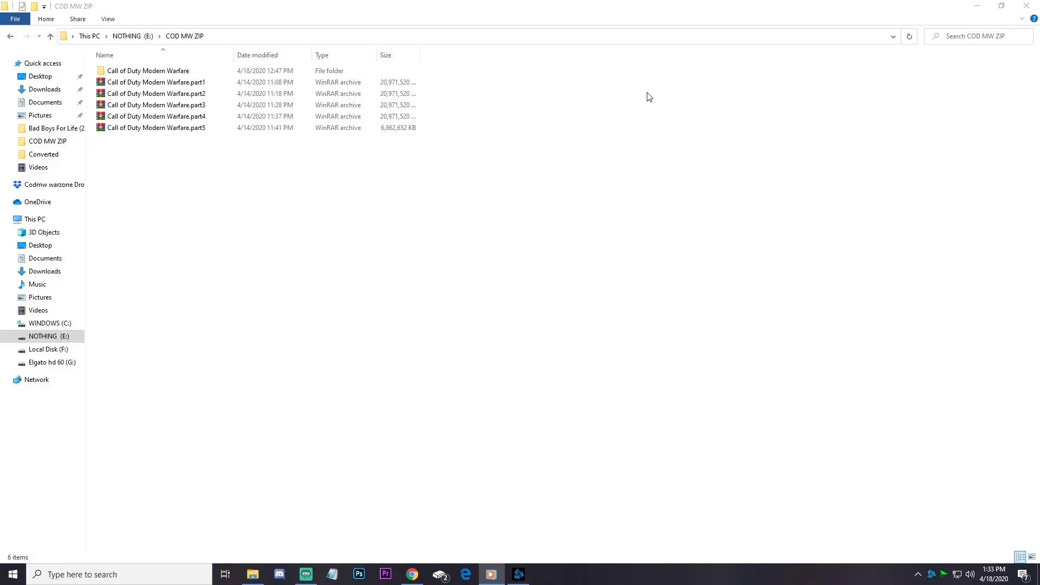
Examine the contents of the extracted Call of Duty Modern Warfare folder and check its size in the folder properties.
{"action": "right_click", "coordinate": [200, 230]}
{"action": "left_click", "coordinate": [121, 95]}
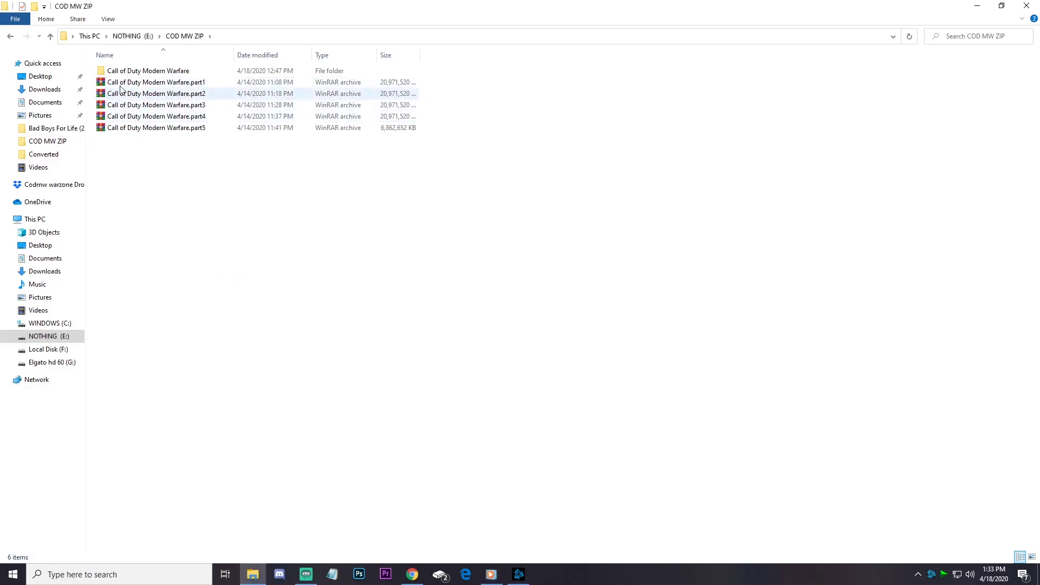
{"action": "double_click", "coordinate": [129, 72]}
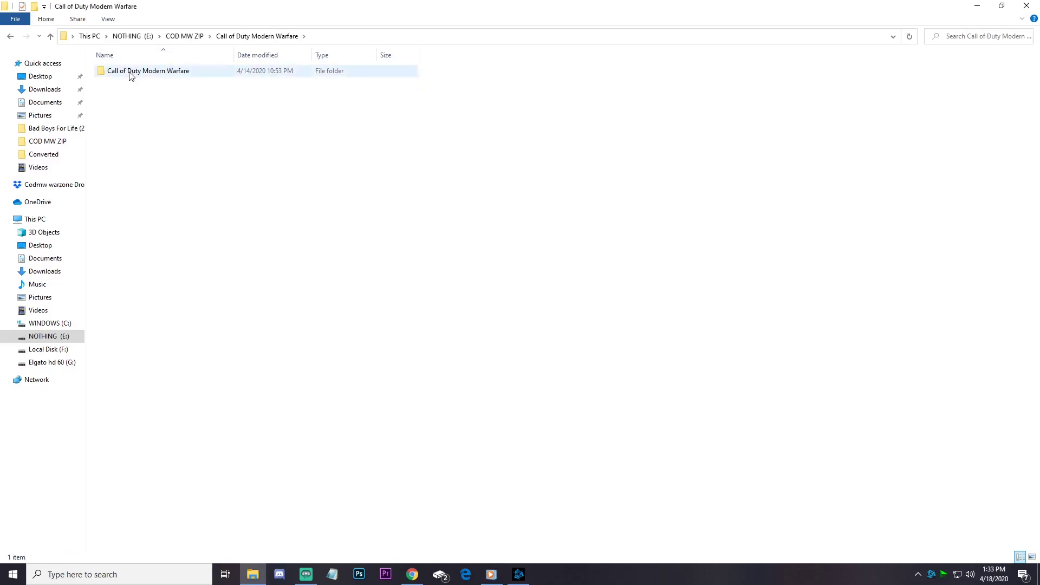
{"action": "double_click", "coordinate": [130, 75]}
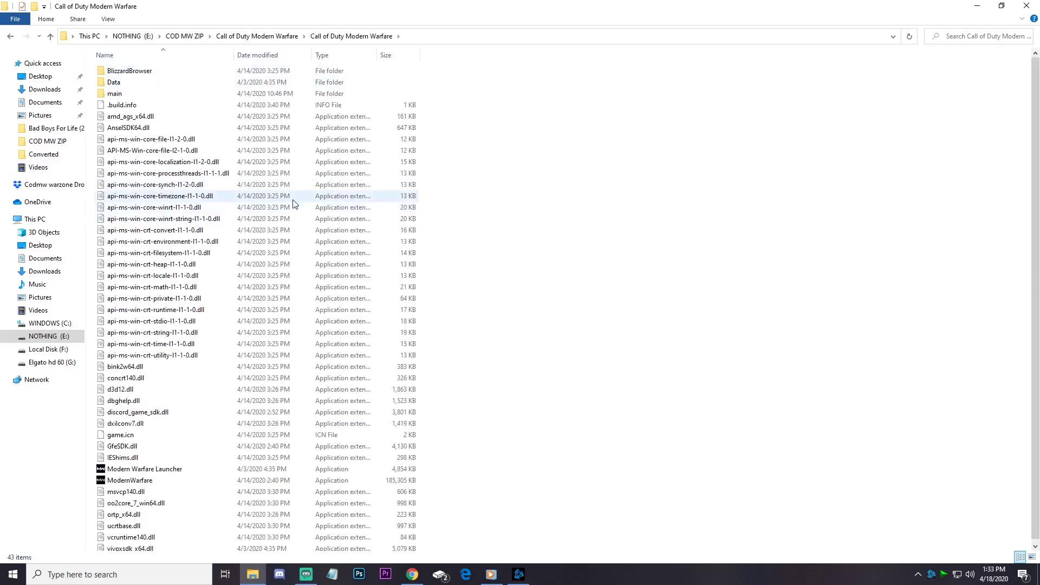
{"action": "left_click", "coordinate": [11, 36]}
{"action": "right_click", "coordinate": [132, 71]}
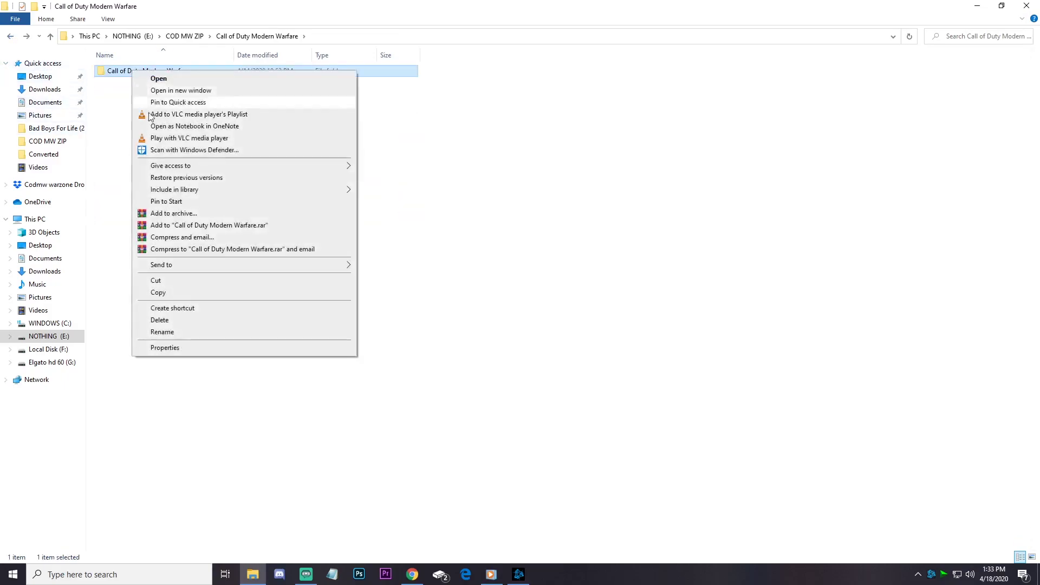
{"action": "left_click", "coordinate": [185, 348]}
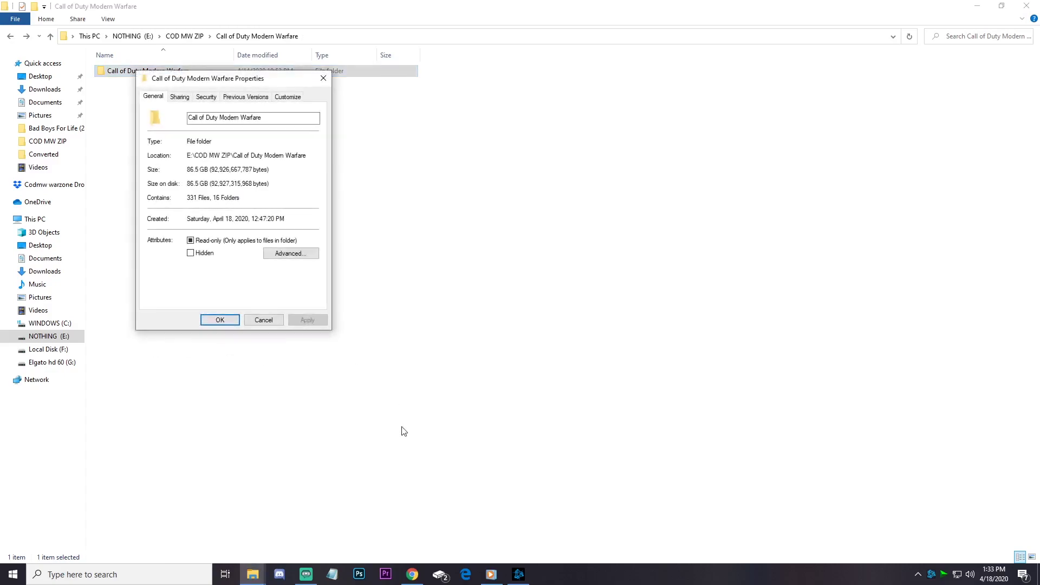
{"action": "left_click", "coordinate": [263, 320]}
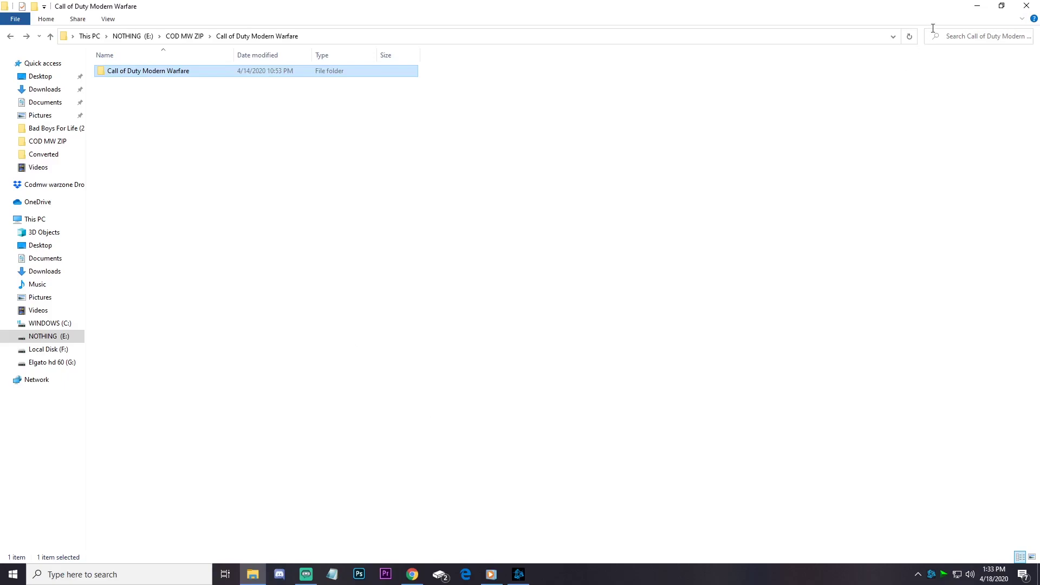
Switch to Battle.net, start installing Call of Duty: MW to the default location, and pause the download.
{"action": "left_click", "coordinate": [518, 574]}
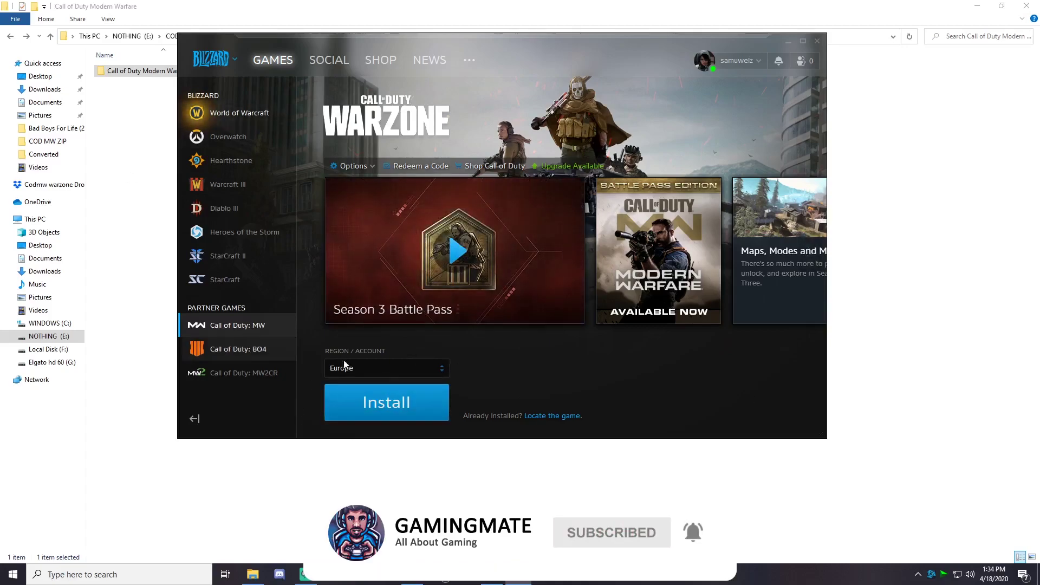
{"action": "left_click_drag", "start_coordinate": [483, 53], "coordinate": [445, 81]}
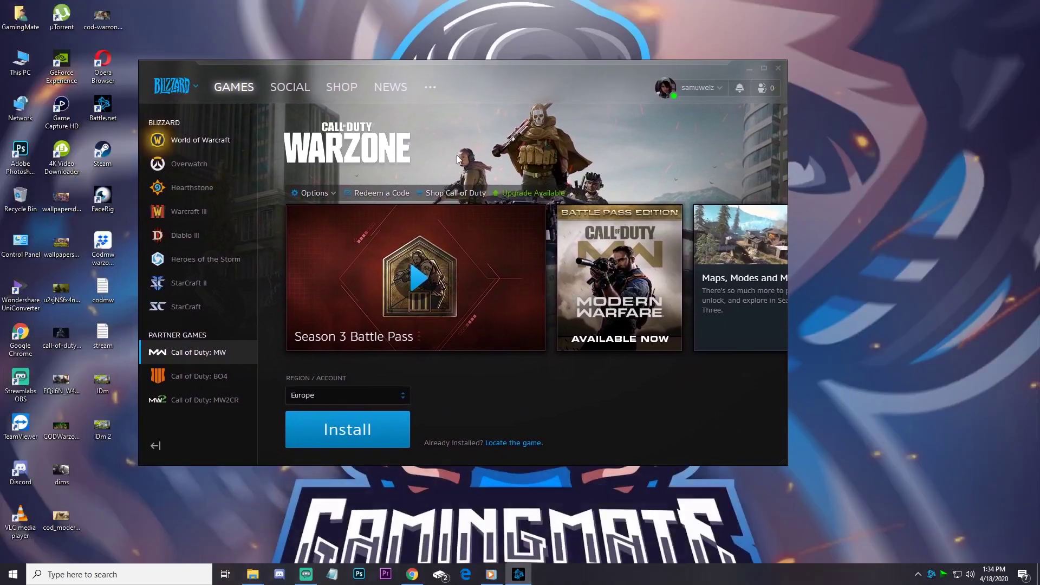
{"action": "left_click", "coordinate": [362, 435]}
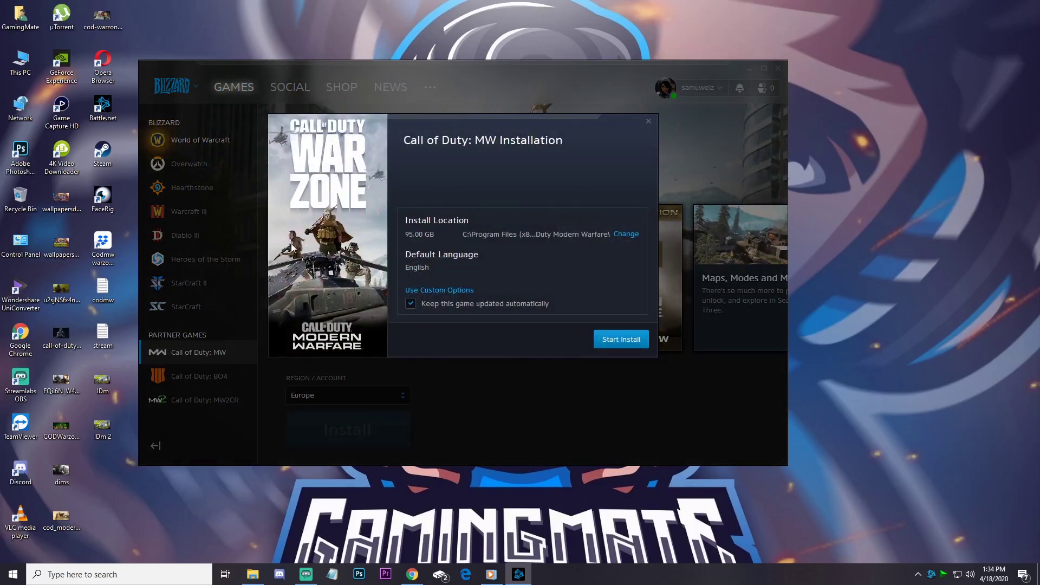
{"action": "left_click", "coordinate": [628, 342]}
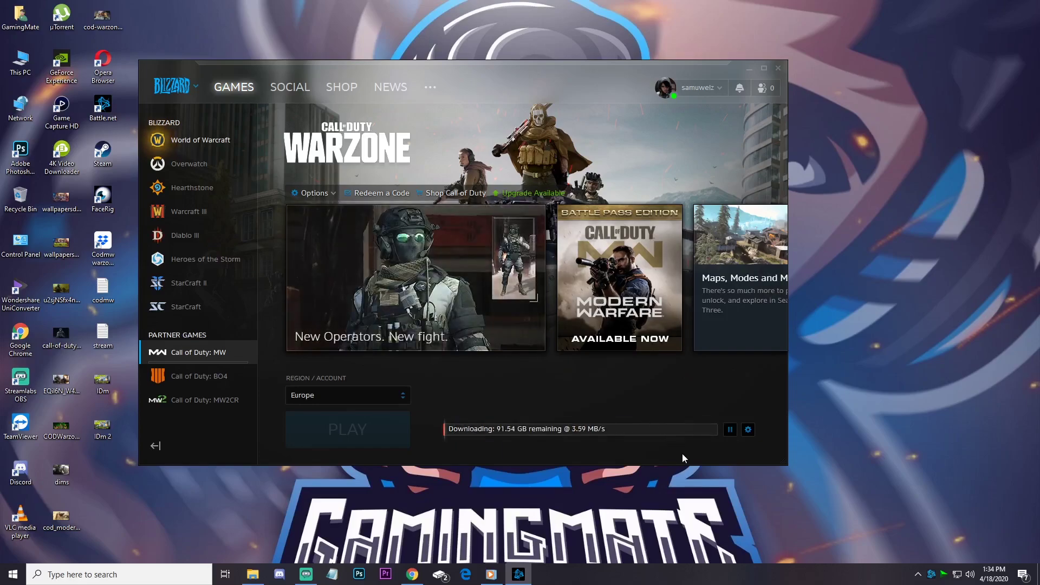
{"action": "left_click", "coordinate": [729, 431]}
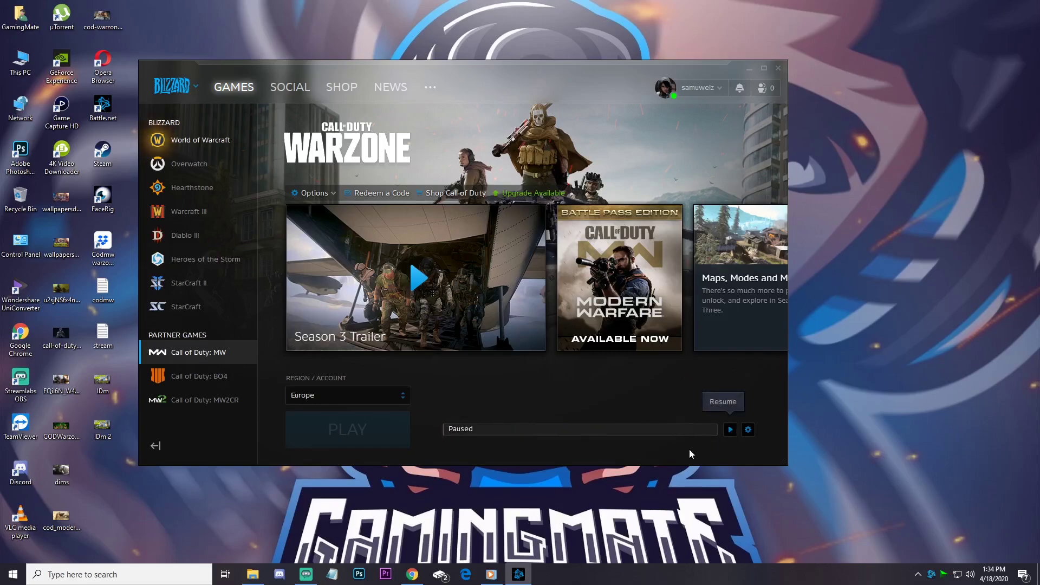
Copy all extracted game files from the inner Call of Duty Modern Warfare folder into C:\Program Files (x86)\Call of Duty Modern Warfare.
{"action": "left_click", "coordinate": [252, 574]}
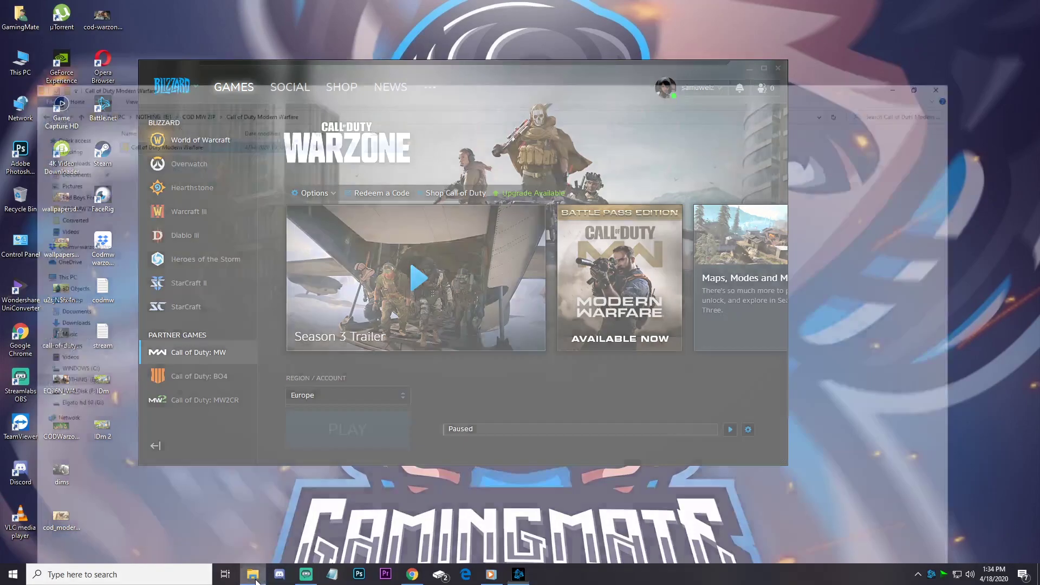
{"action": "double_click", "coordinate": [137, 80]}
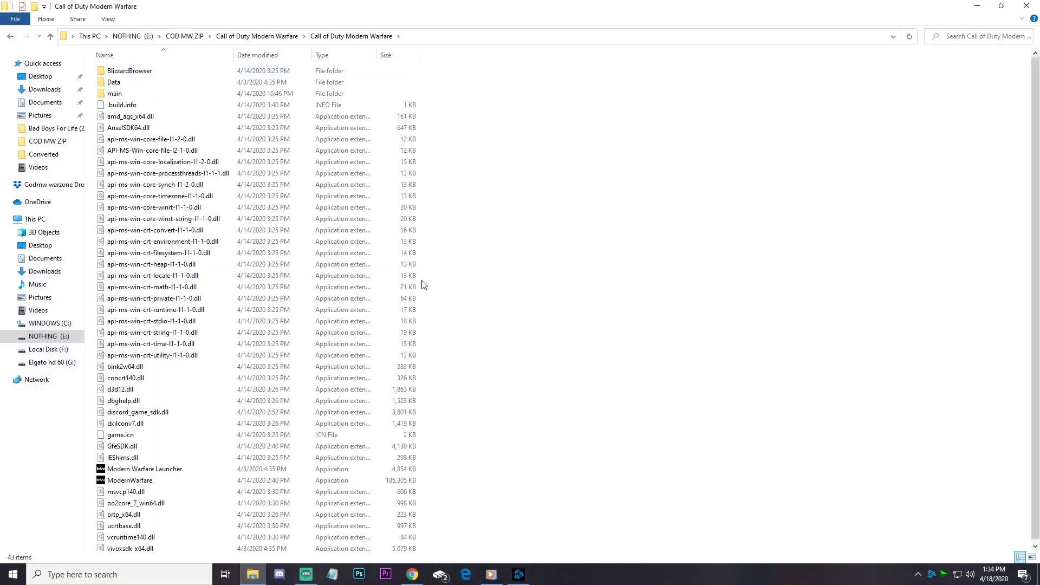
{"action": "key", "text": "ctrl+a"}
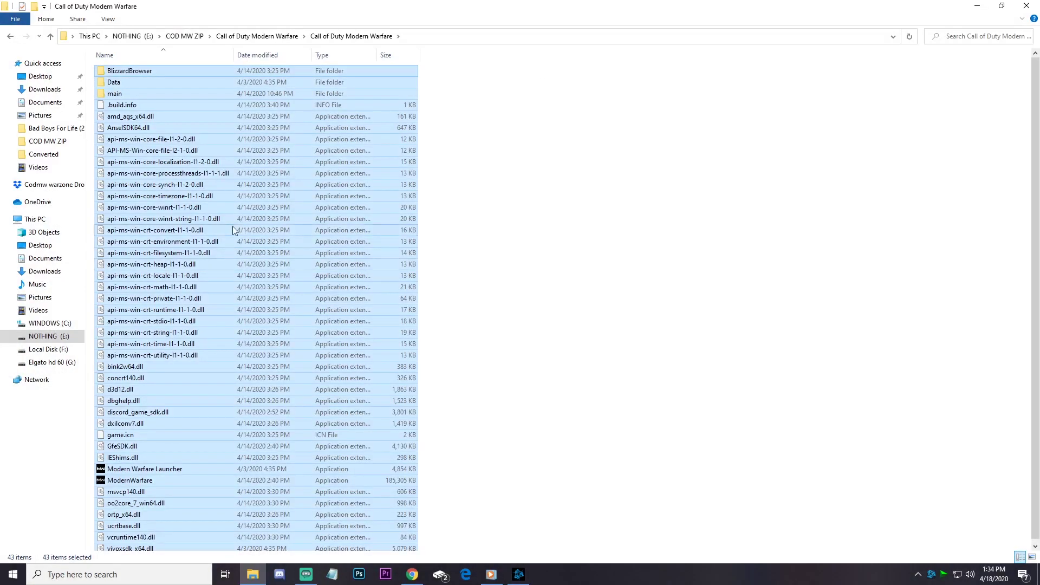
{"action": "left_click", "coordinate": [59, 325]}
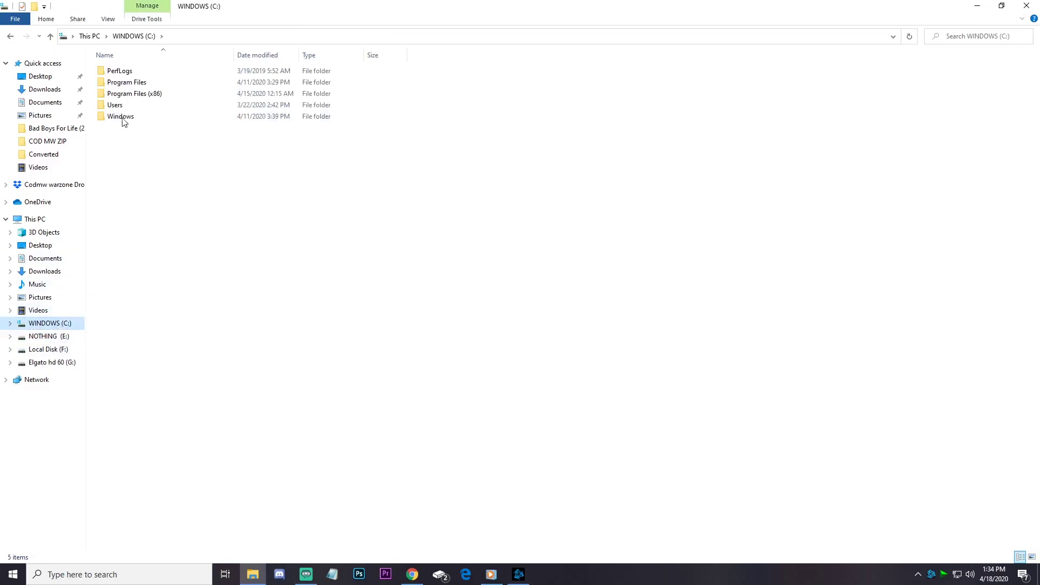
{"action": "double_click", "coordinate": [142, 94]}
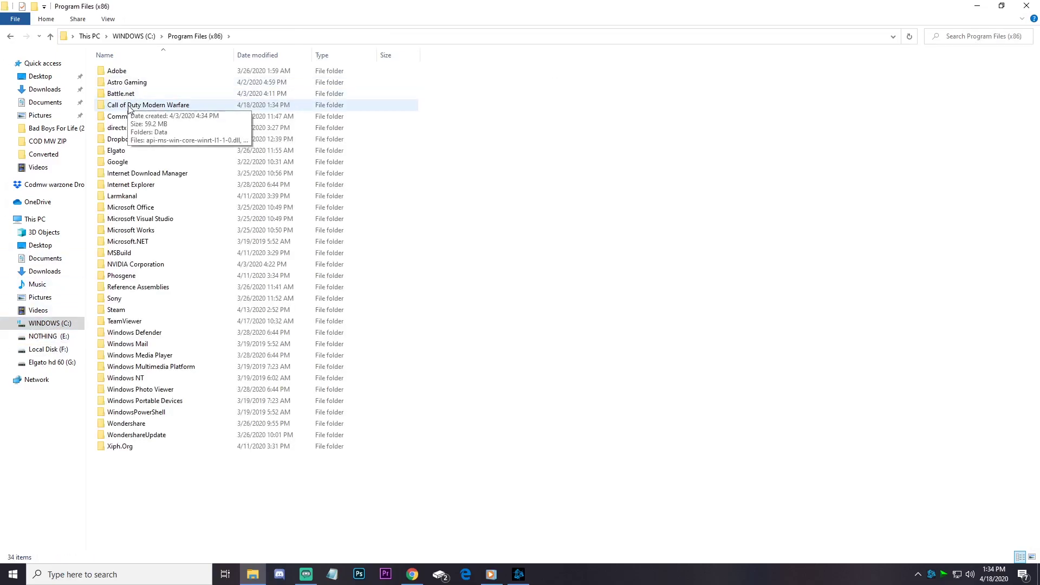
{"action": "double_click", "coordinate": [129, 107]}
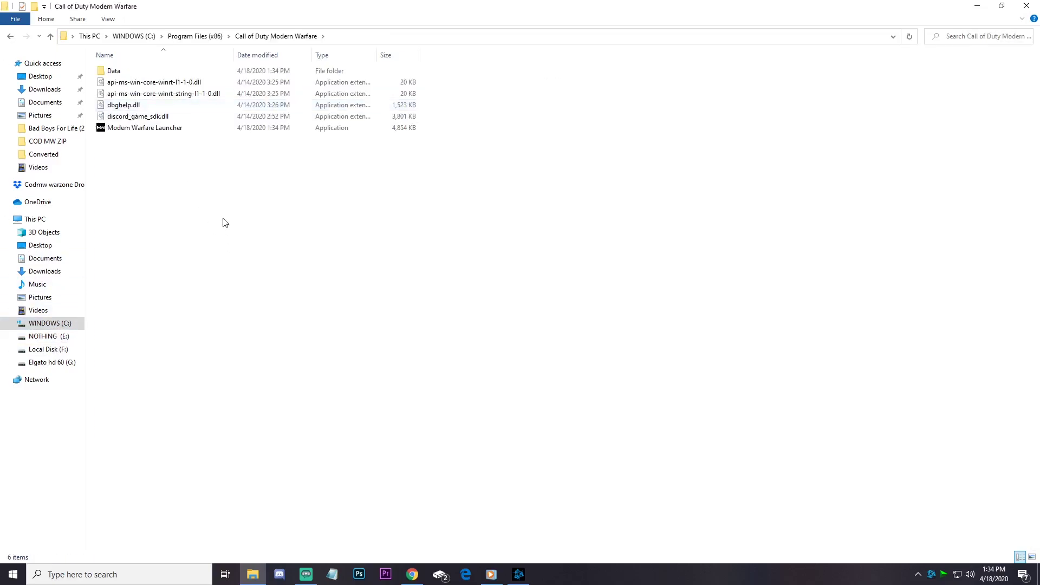
{"action": "right_click", "coordinate": [288, 240]}
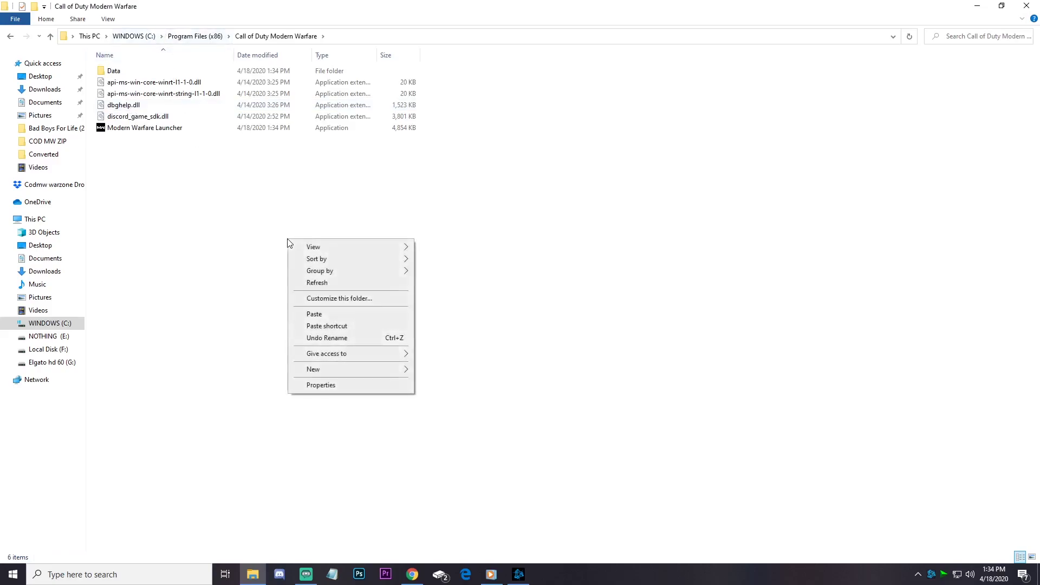
{"action": "left_click", "coordinate": [332, 315]}
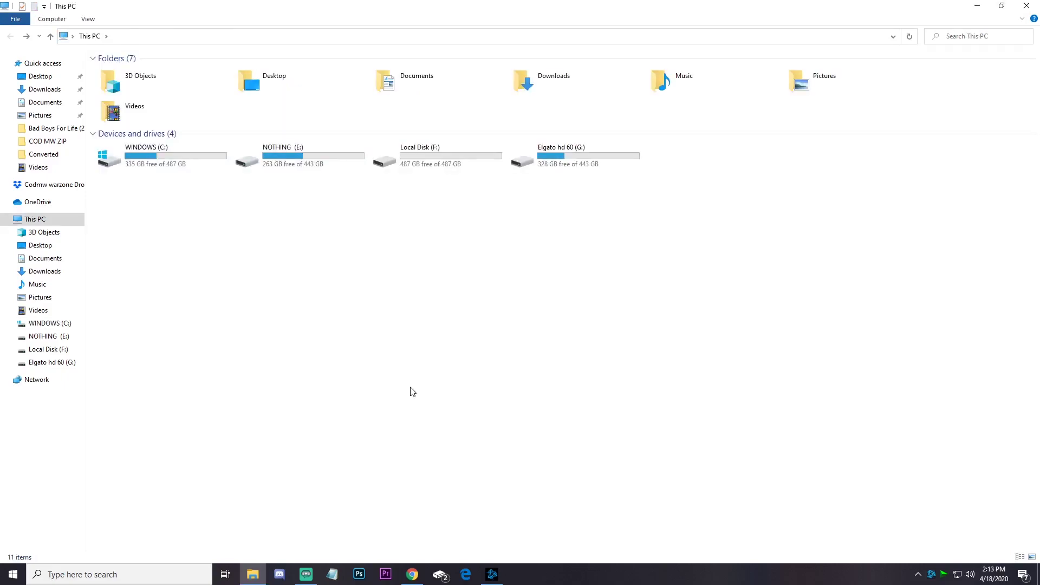
Check the size and contents of the Call of Duty Modern Warfare folder in C:\Program Files (x86).
{"action": "double_click", "coordinate": [179, 158]}
{"action": "double_click", "coordinate": [139, 94]}
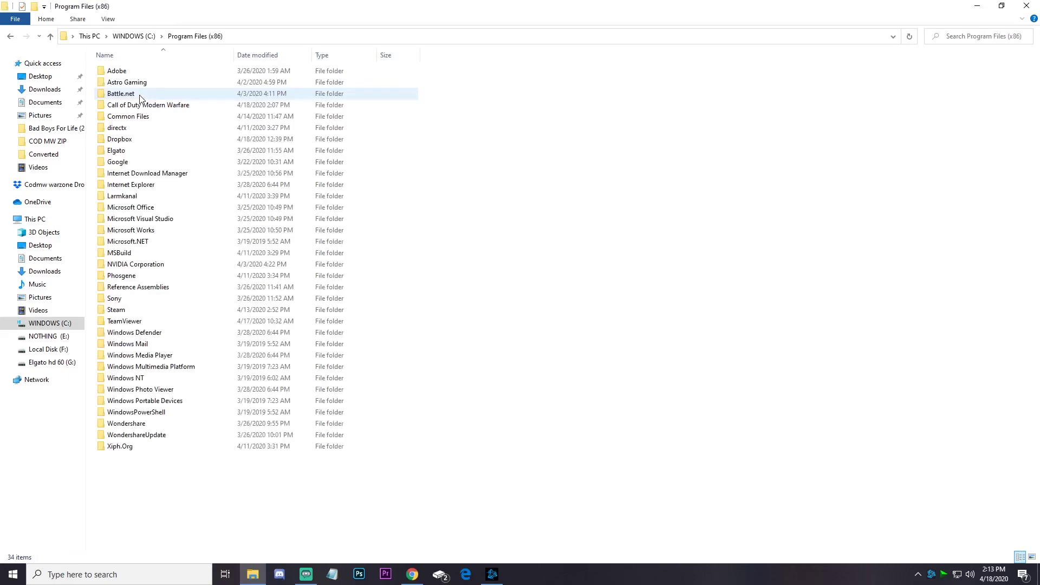
{"action": "right_click", "coordinate": [144, 108]}
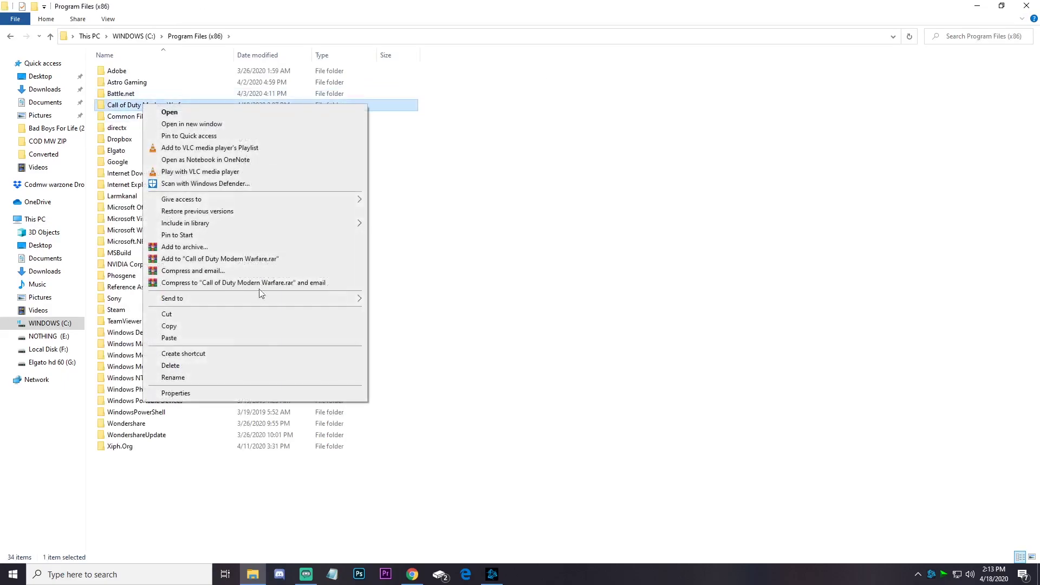
{"action": "left_click", "coordinate": [243, 393]}
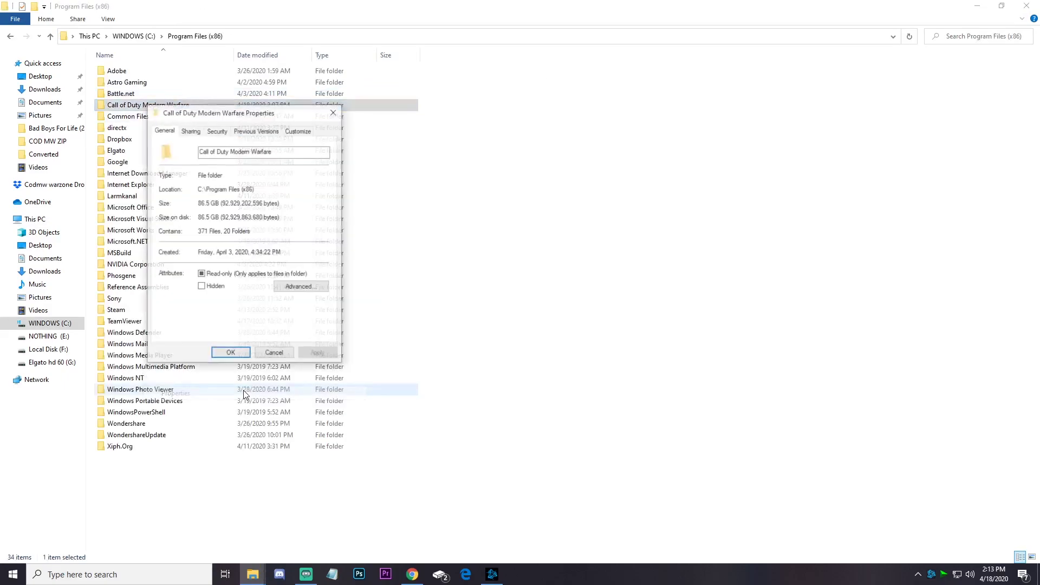
{"action": "left_click", "coordinate": [275, 354]}
{"action": "double_click", "coordinate": [159, 107]}
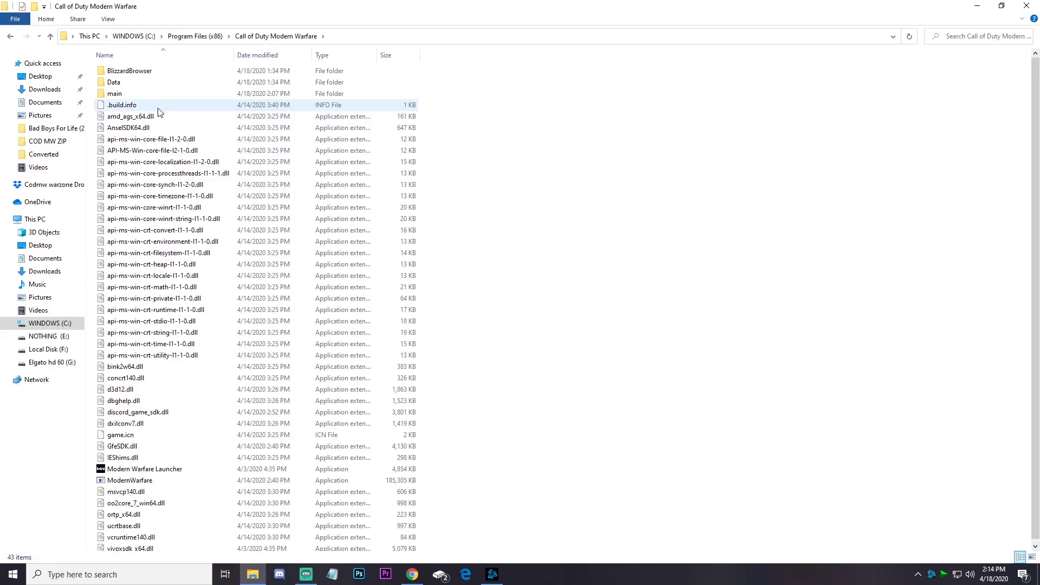
{"action": "left_click", "coordinate": [10, 36]}
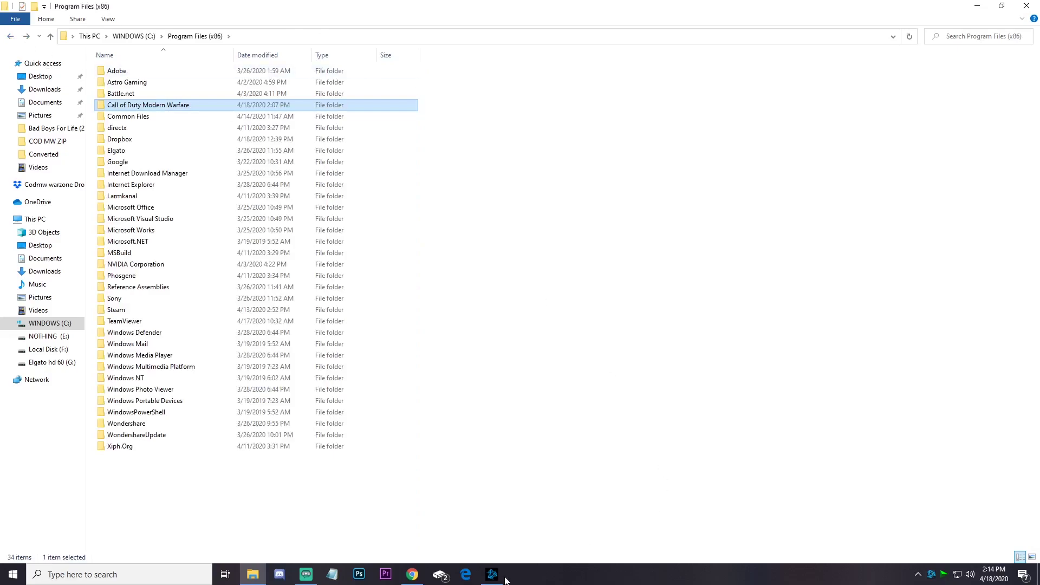
Switch to Battle.net, resume the paused Call of Duty: MW installation, and launch the game once it is playable.
{"action": "left_click", "coordinate": [493, 578]}
{"action": "left_click", "coordinate": [781, 422]}
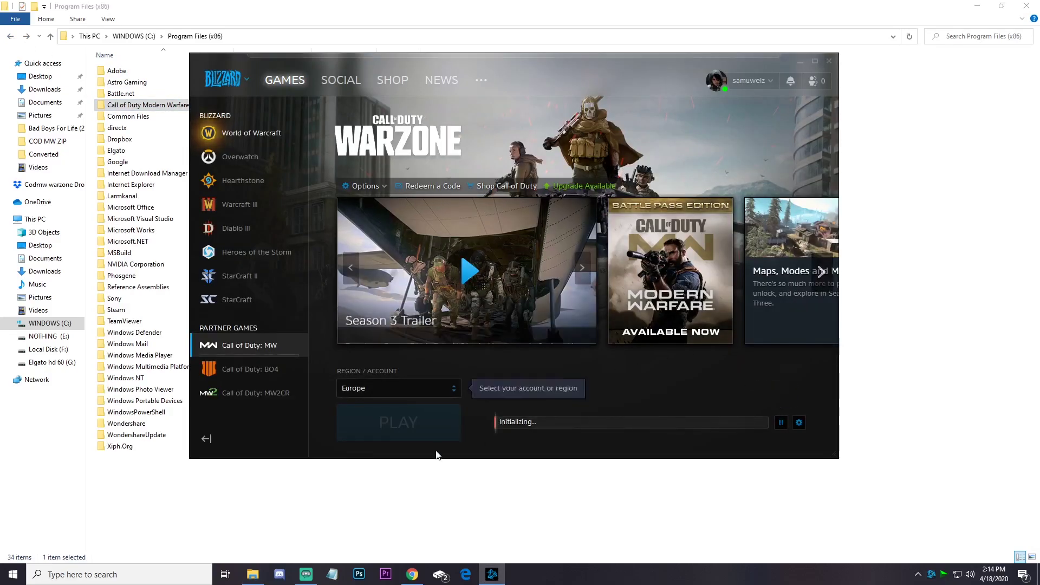
{"action": "mouse_move", "coordinate": [504, 433]}
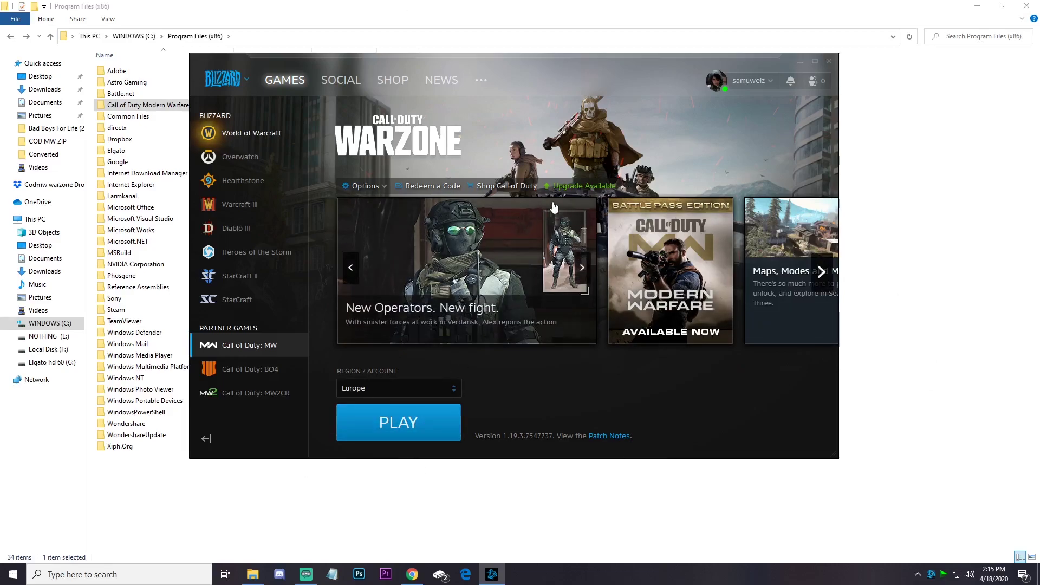
{"action": "left_click", "coordinate": [407, 421]}
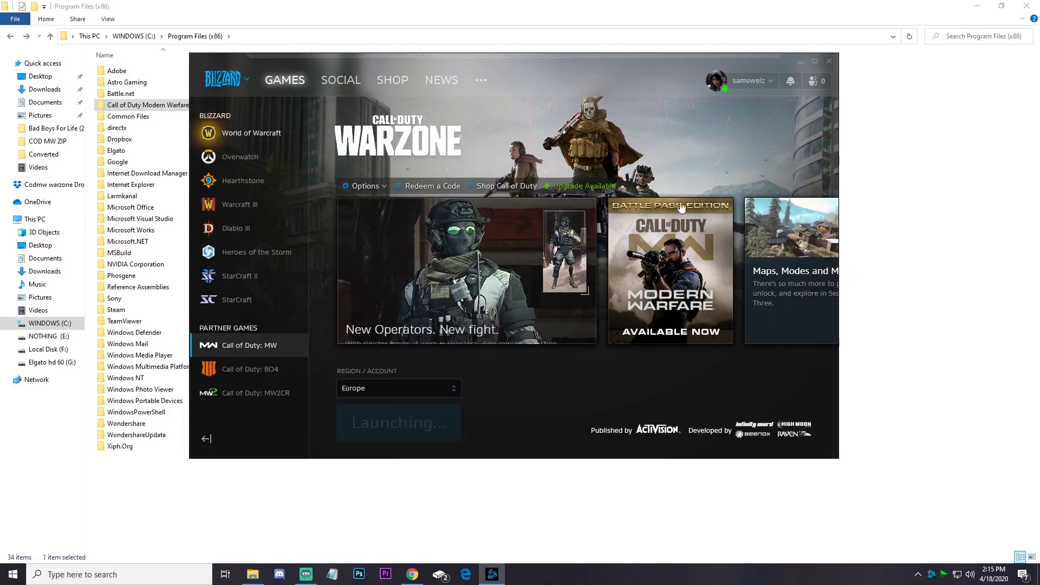